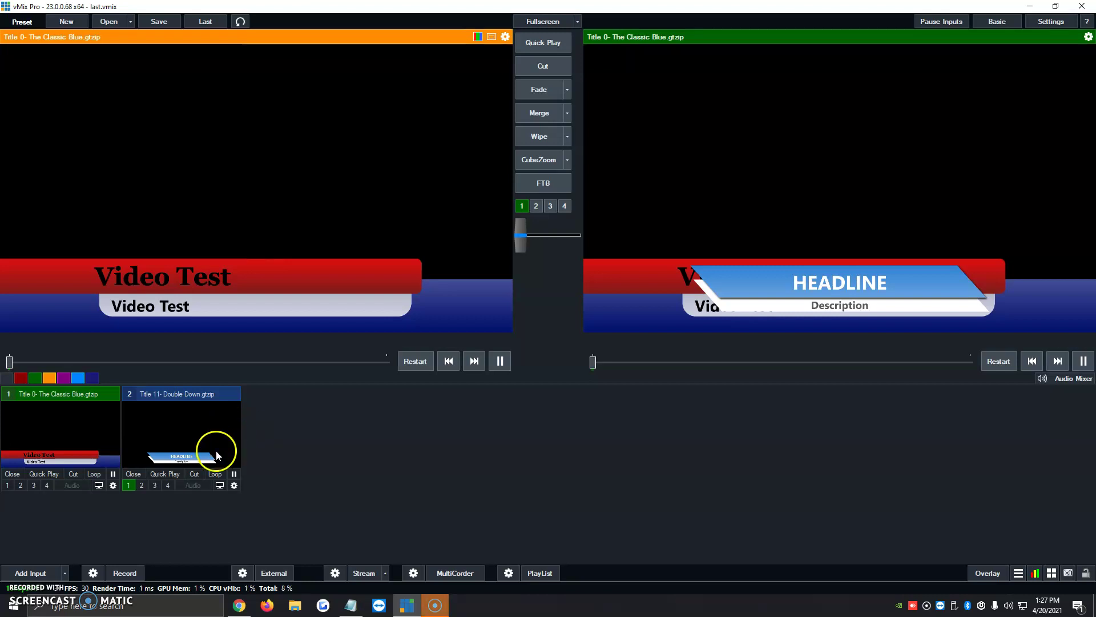
# Start a new Camera input and list the available devices, including OBS Virtual Camera
pyautogui.click(35, 573)
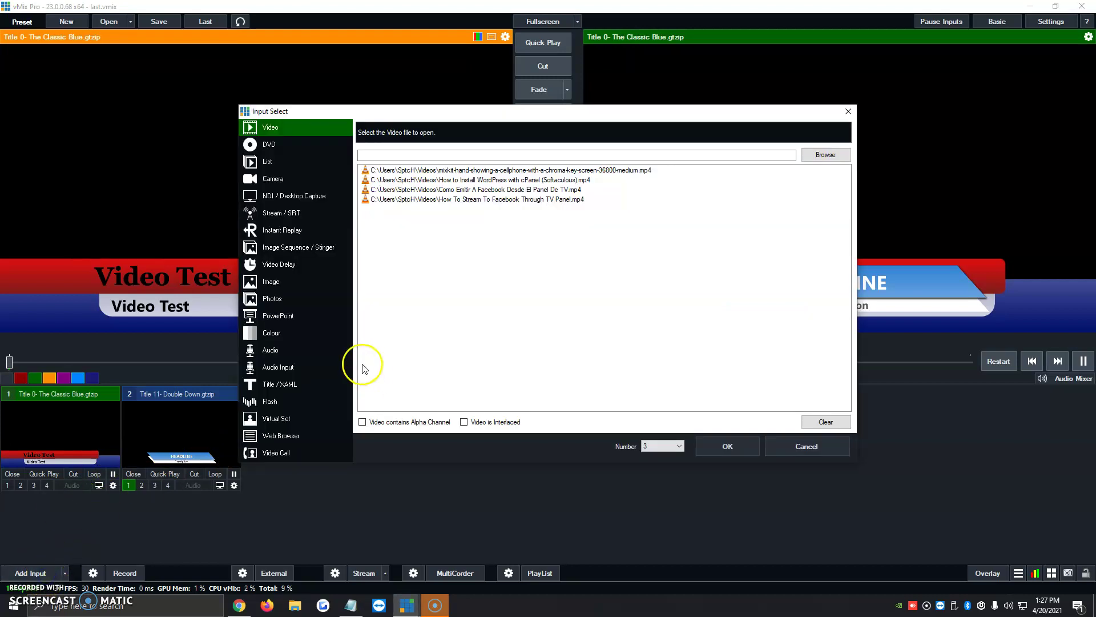
pyautogui.click(266, 178)
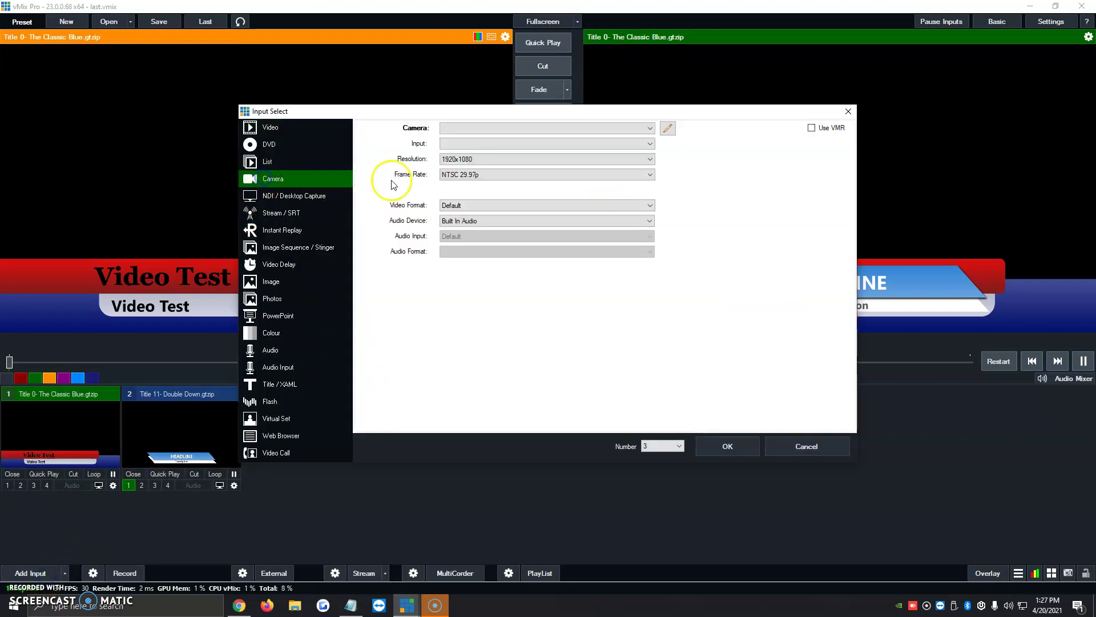
pyautogui.click(470, 129)
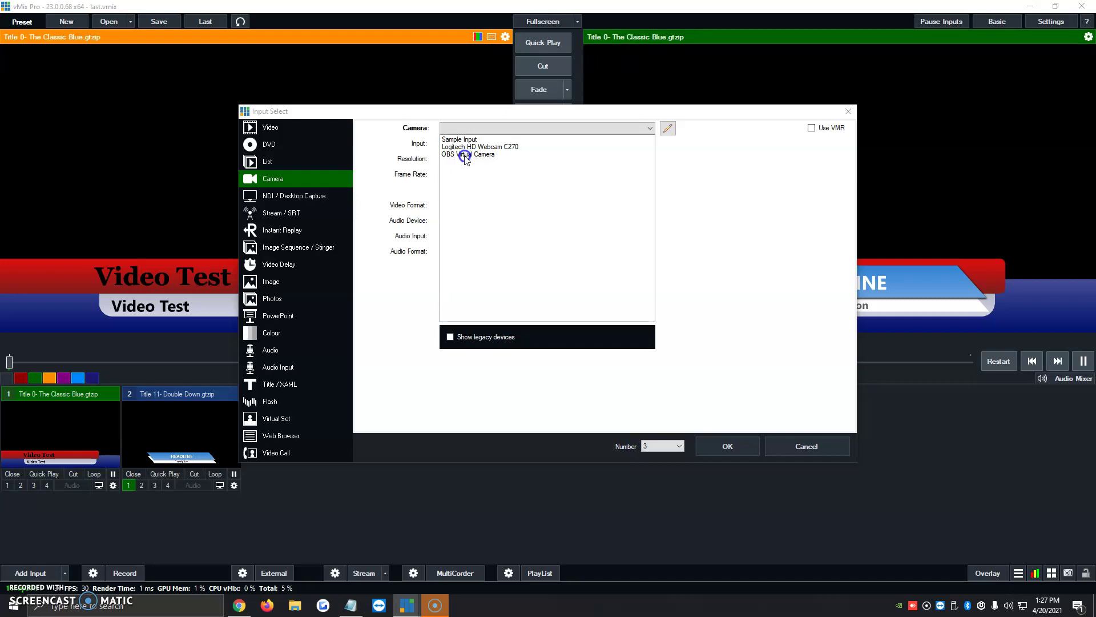
# Select OBS Virtual Camera as the camera source at 1920x1080, NTSC 29.97p
pyautogui.click(464, 155)
pyautogui.click(484, 128)
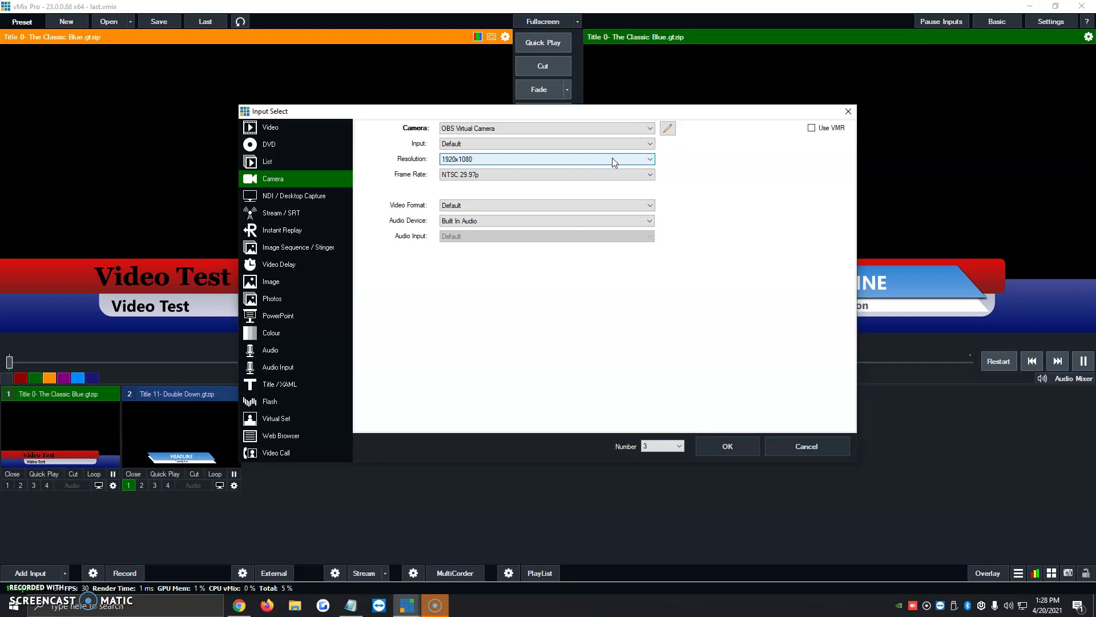
# Confirm OBS Virtual Camera as input 3 and send it to Overlay 1
pyautogui.click(737, 443)
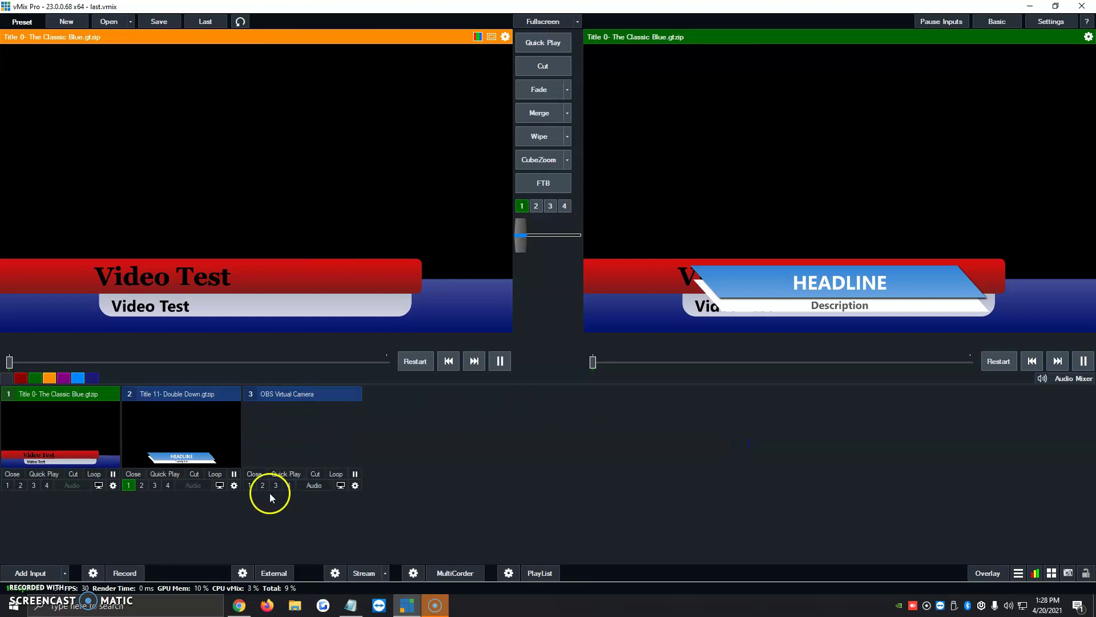
pyautogui.click(250, 484)
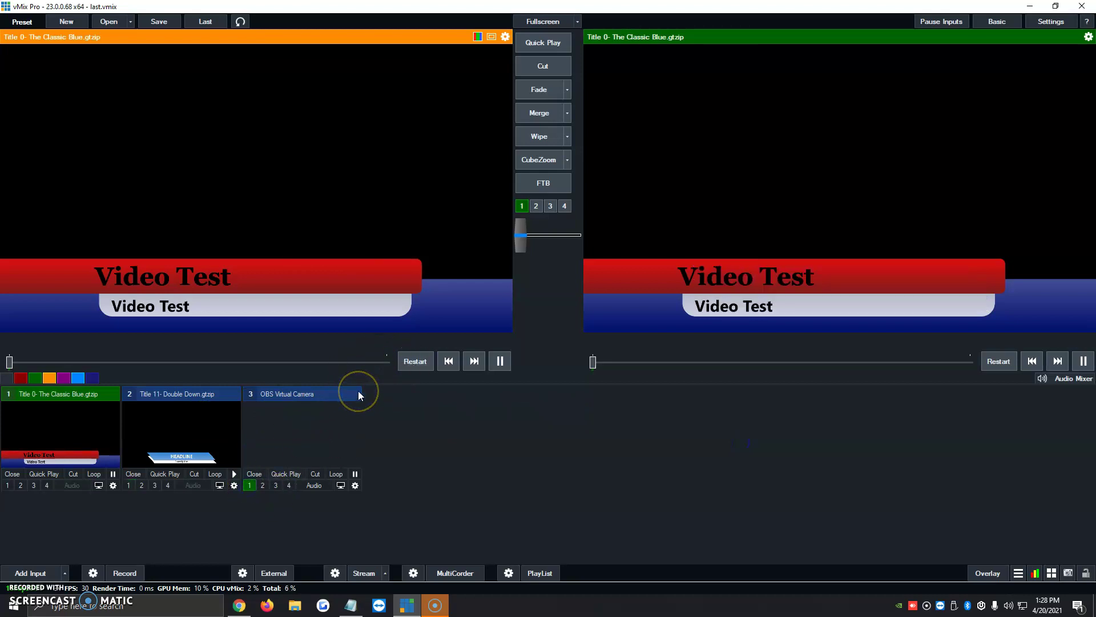